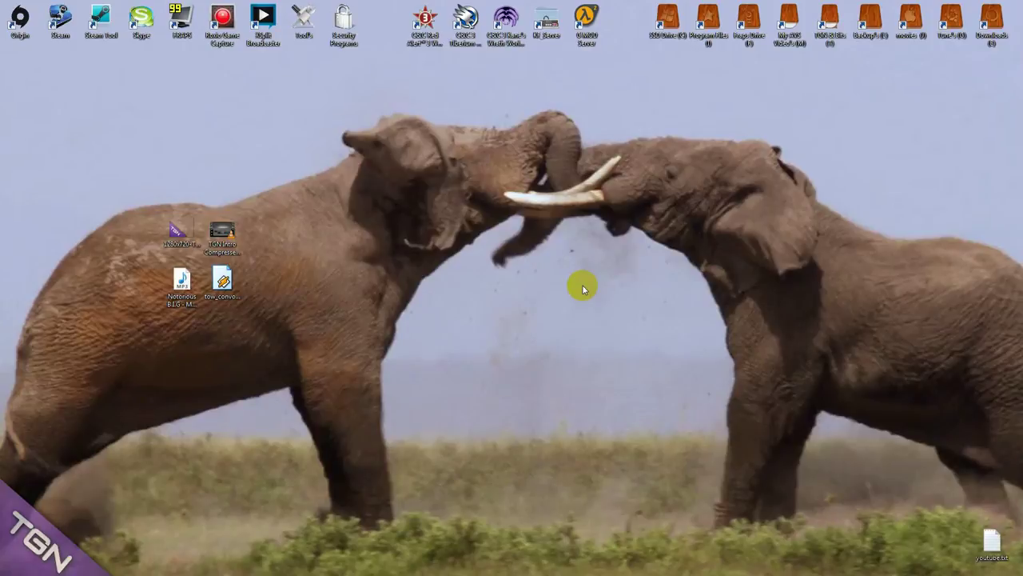
# Step: Look over the AVS4YOU pricing page and the AVS Video Editor product page with its download option and feature list
pyautogui.click(645, 210)
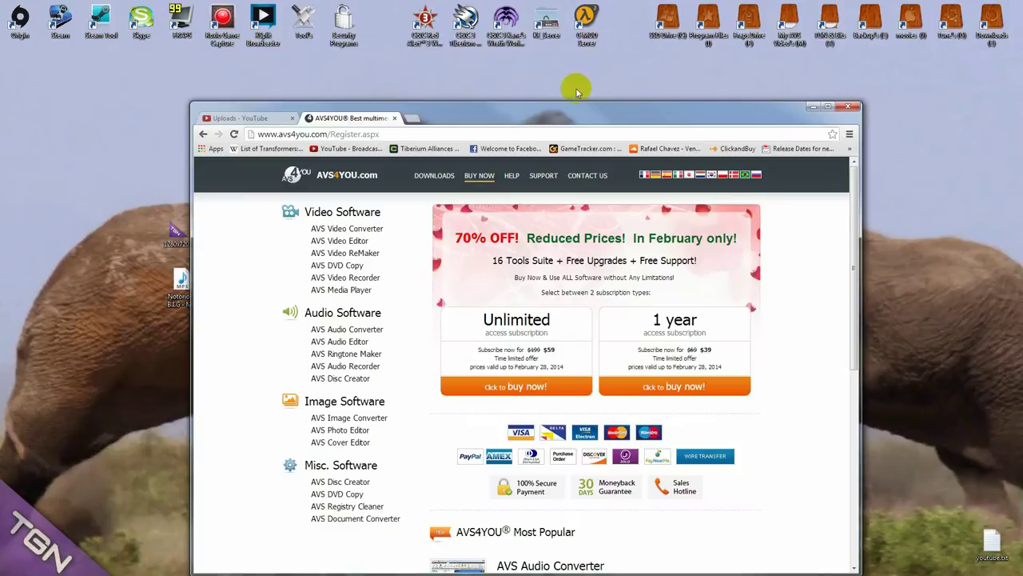
pyautogui.moveTo(548, 115); pyautogui.dragTo(536, 4)
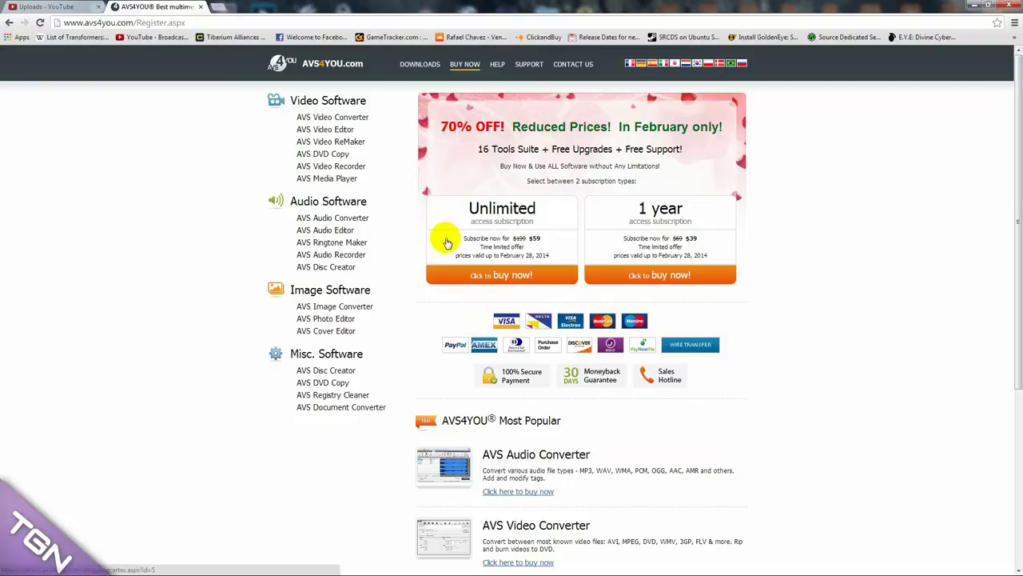
pyautogui.click(338, 131)
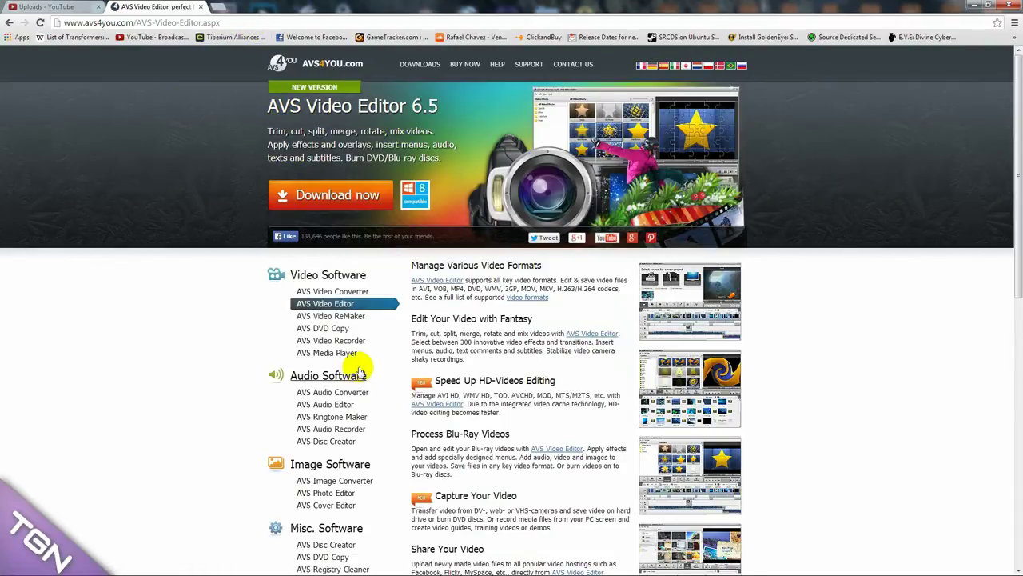
pyautogui.scroll(-1, 393, 411)
pyautogui.scroll(1, 402, 336)
pyautogui.click(338, 192)
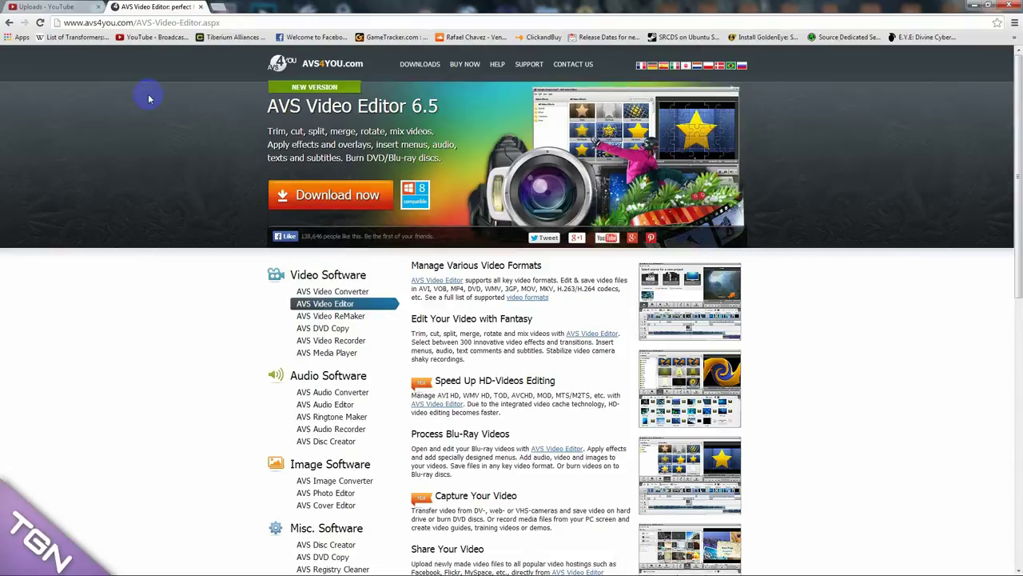
pyautogui.scroll(-1, 240, 256)
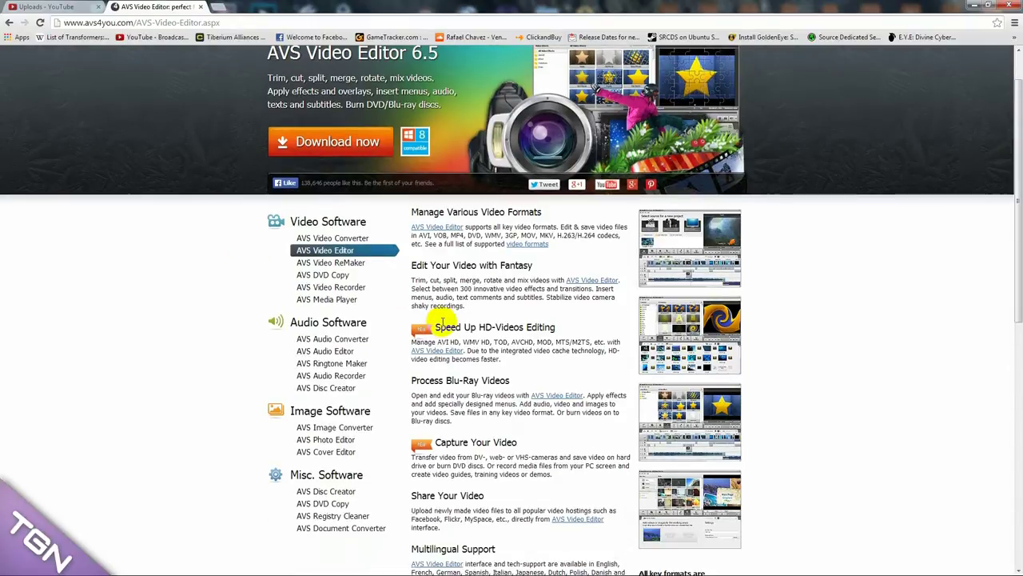
pyautogui.scroll(1, 443, 324)
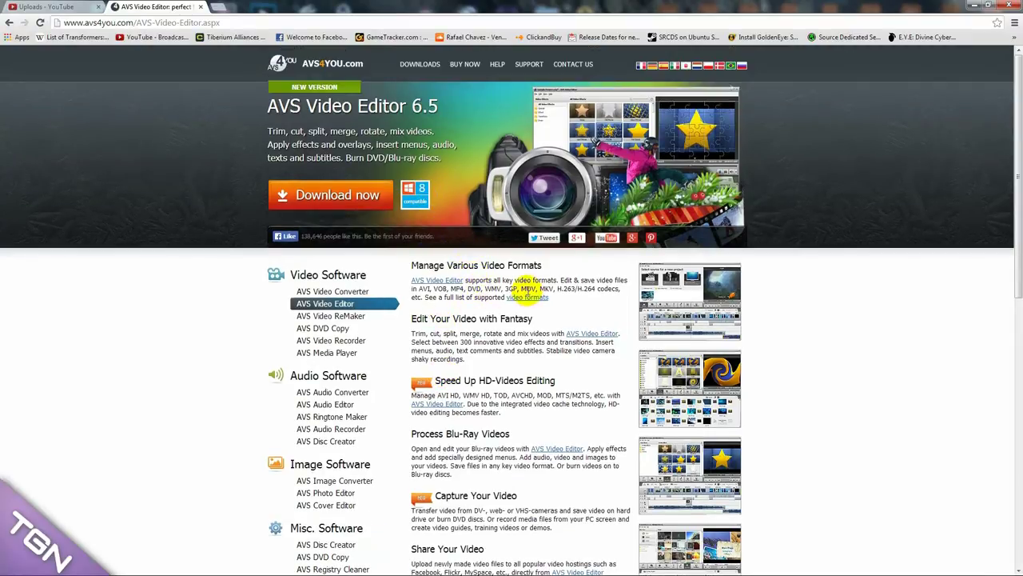
pyautogui.click(977, 6)
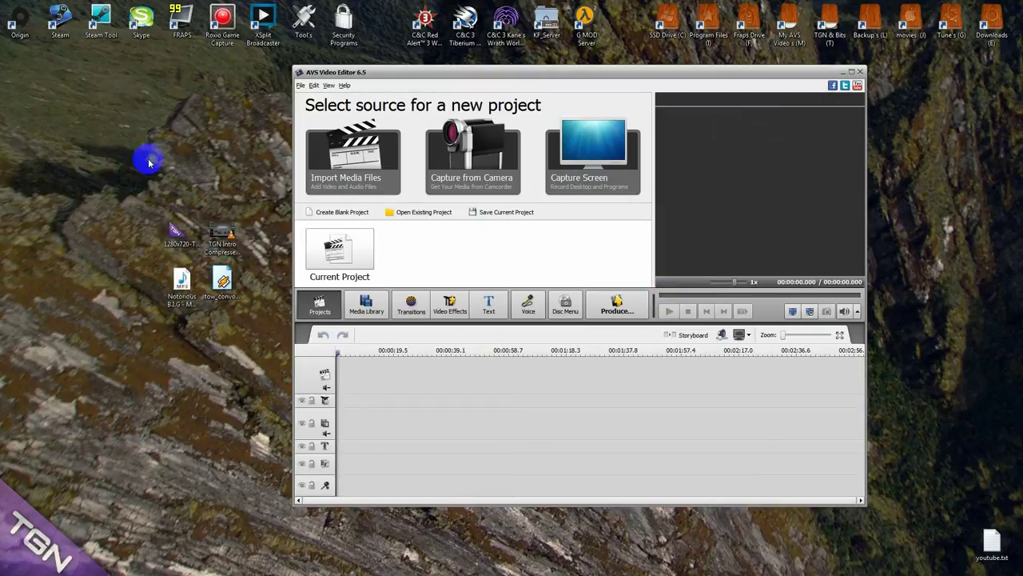
# Step: Import the TGN stamp, TGN intro, Notorious B.I.G MP3 and tow_convoy files from the desktop into the project's media library
pyautogui.moveTo(148, 163); pyautogui.dragTo(520, 271)
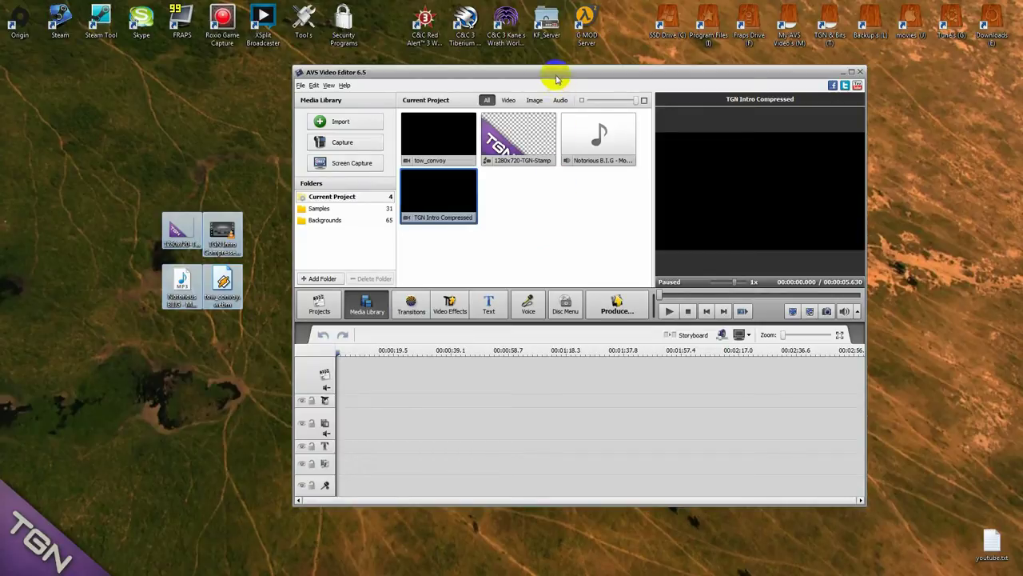
pyautogui.moveTo(555, 75); pyautogui.dragTo(547, 76)
pyautogui.click(558, 303)
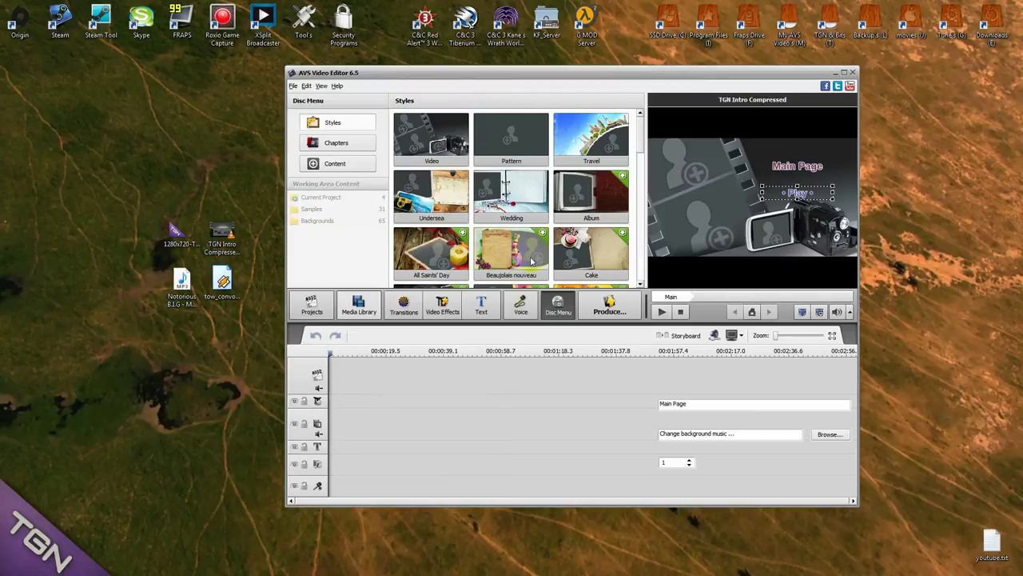
pyautogui.click(359, 304)
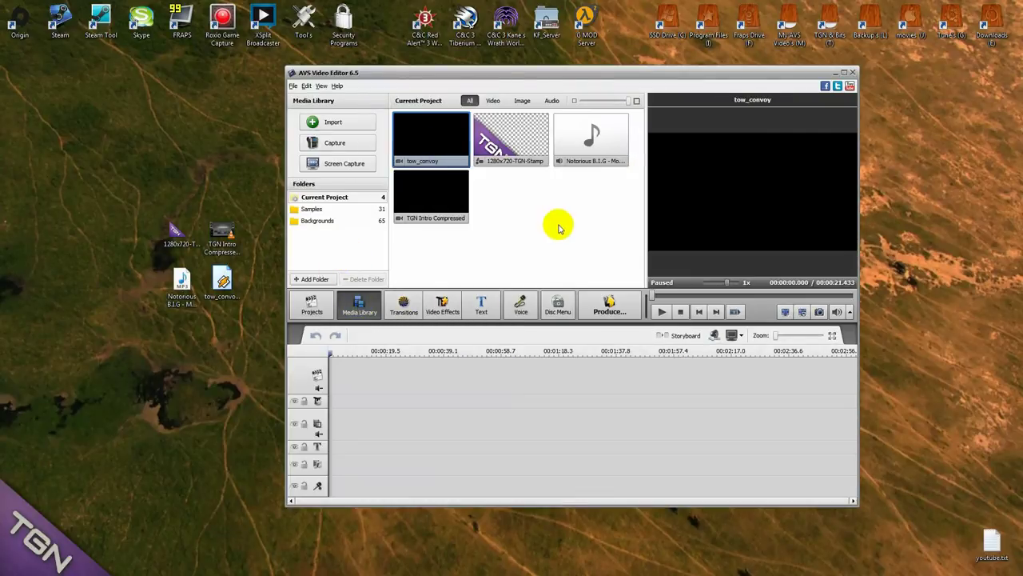
# Step: Examine the imported tow_convoy, TGN stamp, music and TGN Intro Compressed items in the media library
pyautogui.click(560, 221)
pyautogui.click(420, 136)
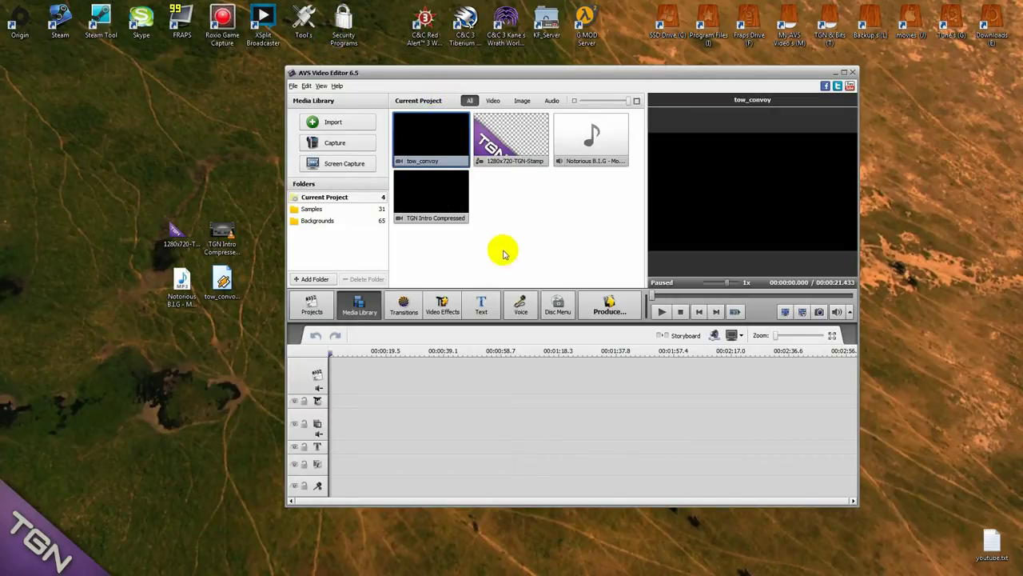
pyautogui.click(445, 207)
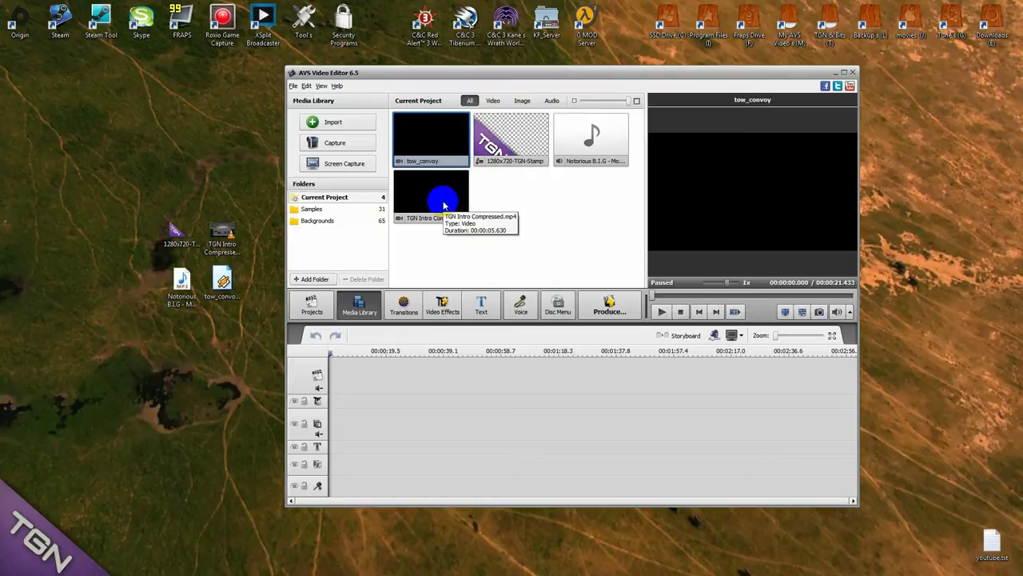
pyautogui.moveTo(449, 214); pyautogui.dragTo(478, 157)
pyautogui.click(519, 144)
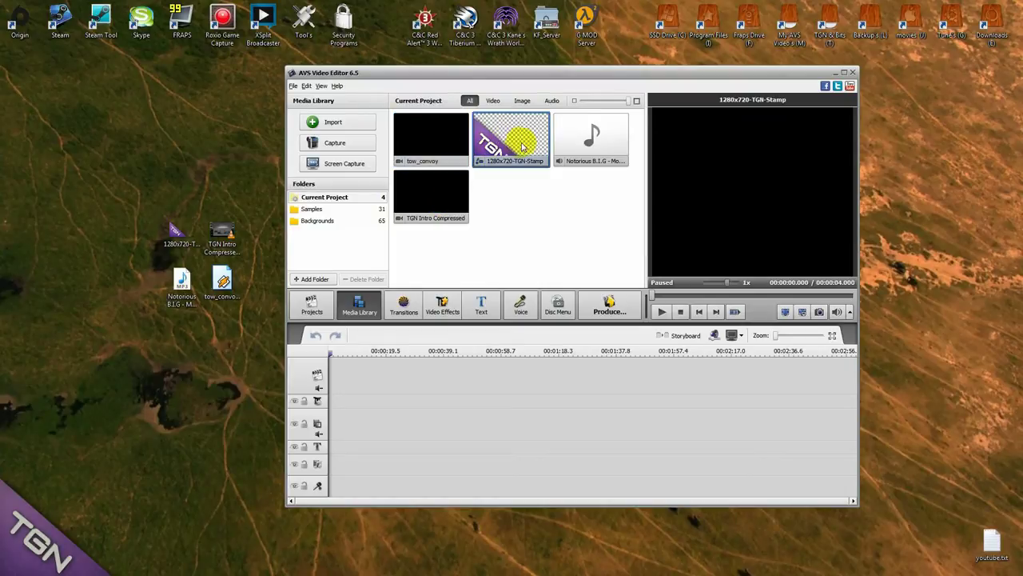
pyautogui.click(598, 142)
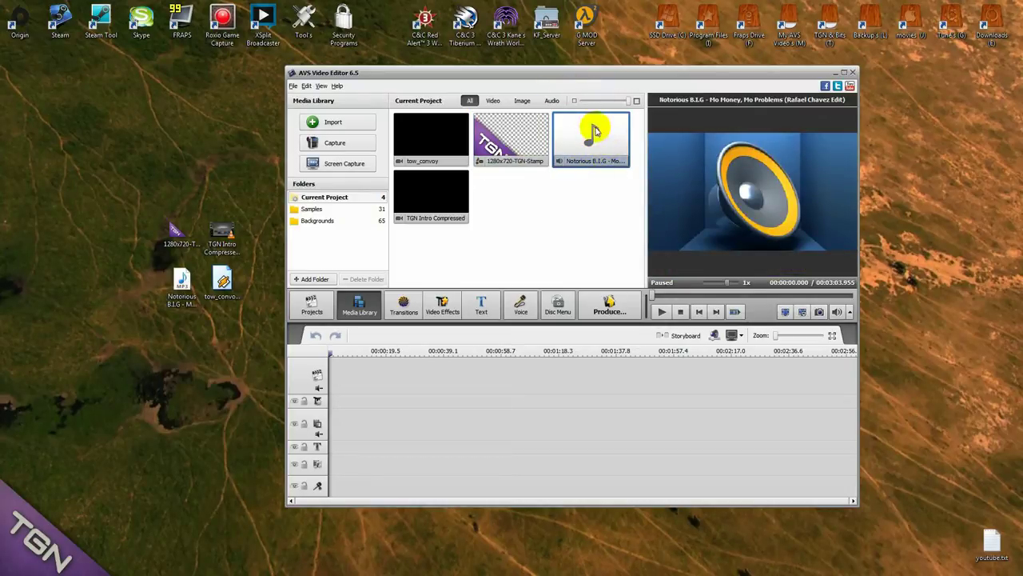
pyautogui.rightClick(438, 212)
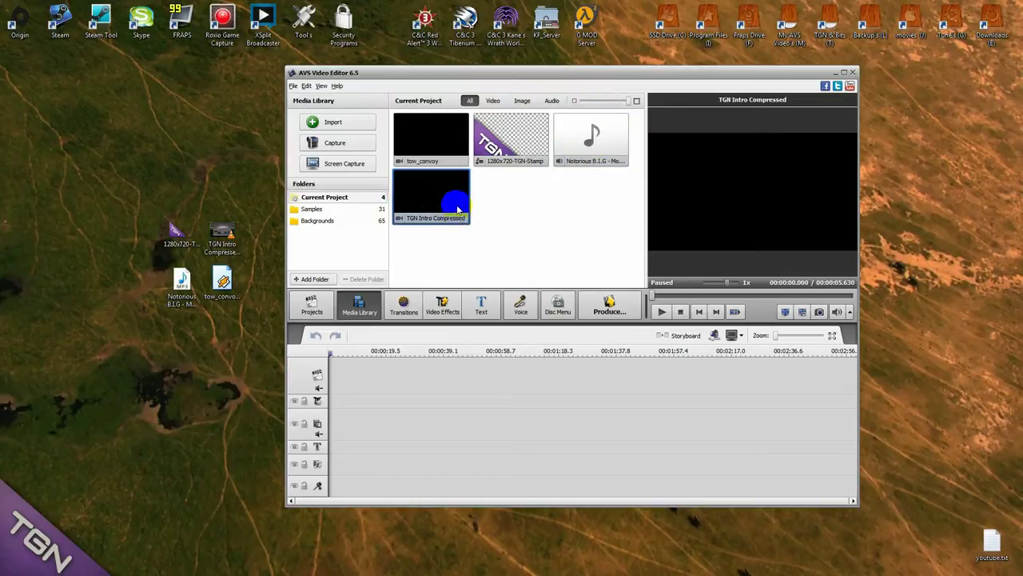
pyautogui.click(548, 219)
# Step: Place TGN Intro Compressed followed by tow_convoy on the main video track, and 1280x720-TGN-Stamp on the overlay track alongside tow_convoy
pyautogui.moveTo(450, 199); pyautogui.dragTo(331, 373)
pyautogui.moveTo(440, 146); pyautogui.dragTo(361, 374)
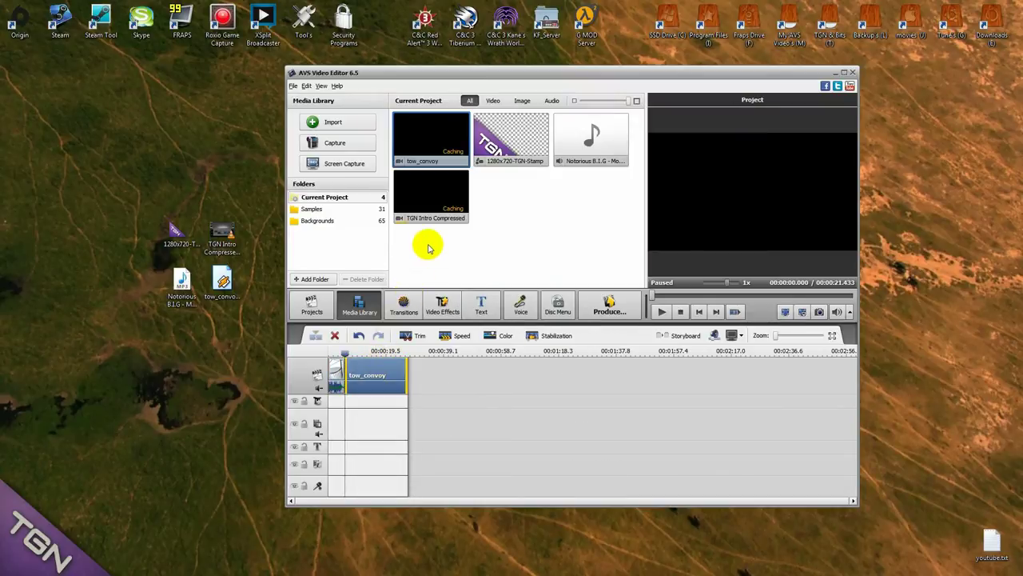
pyautogui.moveTo(504, 144); pyautogui.dragTo(408, 426)
# Step: Edit the TGN stamp overlay by shrinking it into the video frame's lower-left corner and increasing its transparency
pyautogui.rightClick(381, 430)
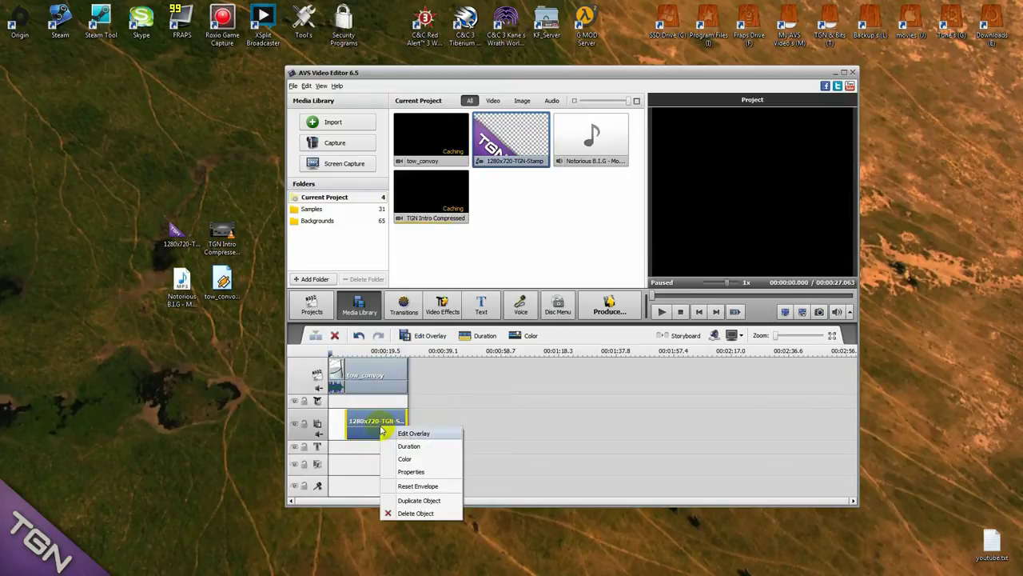
pyautogui.click(402, 433)
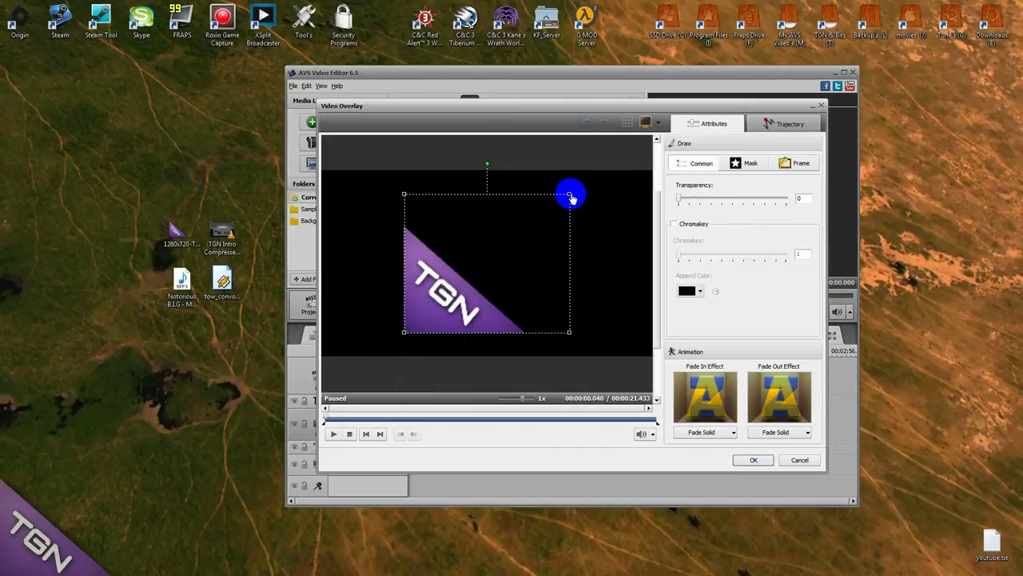
pyautogui.moveTo(572, 198)
pyautogui.mouseDown()
pyautogui.moveTo(566, 190)
pyautogui.moveTo(527, 251)
pyautogui.moveTo(437, 317)
pyautogui.moveTo(362, 336)
pyautogui.moveTo(376, 308)
pyautogui.moveTo(359, 315)
pyautogui.moveTo(584, 245)
pyautogui.mouseUp()
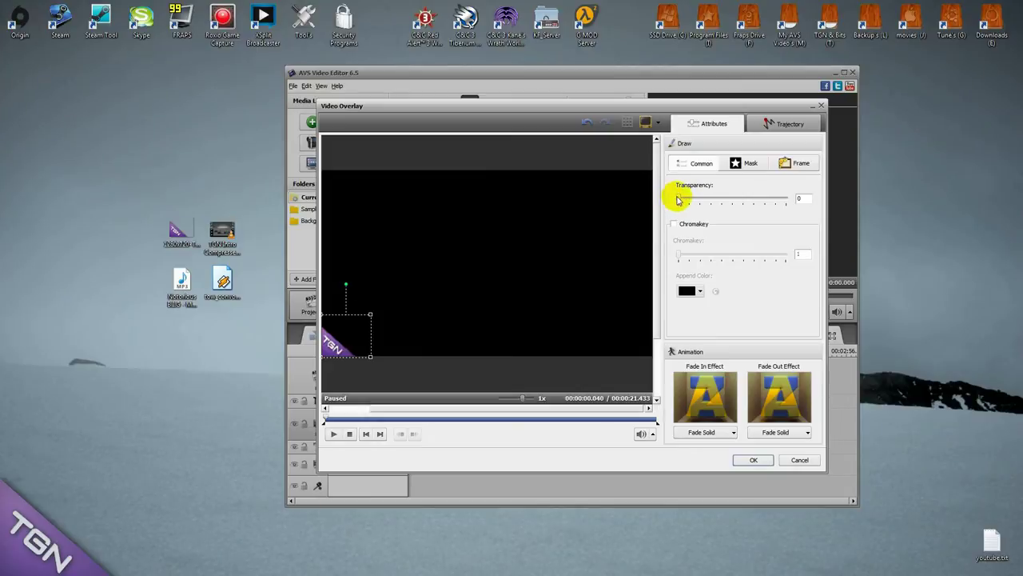
pyautogui.moveTo(678, 200); pyautogui.dragTo(710, 203)
pyautogui.click(753, 460)
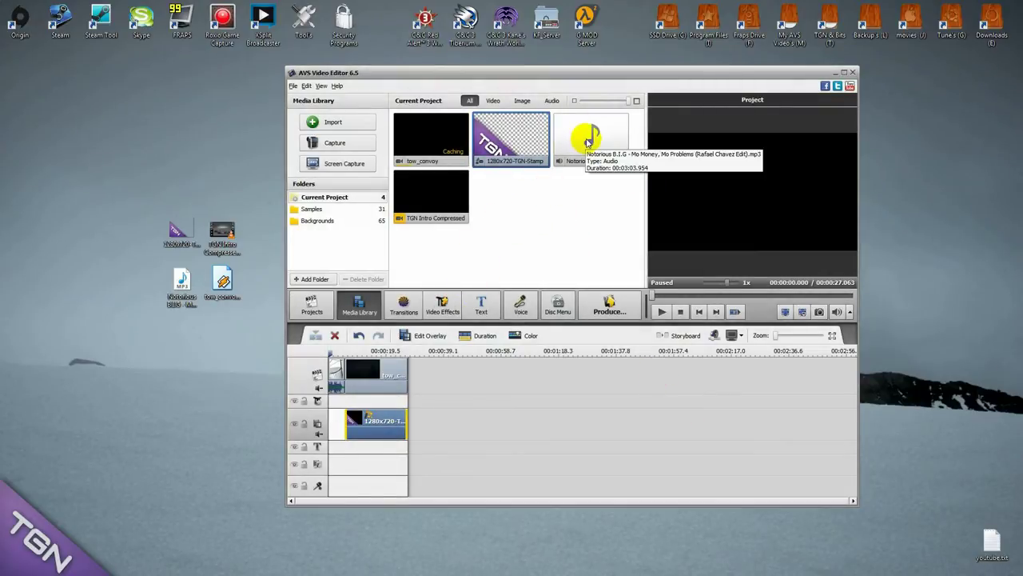
# Step: Add the Notorious B.I.G track to the audio track after the intro and trim its end to match the tow_convoy clip
pyautogui.moveTo(588, 148); pyautogui.dragTo(343, 467)
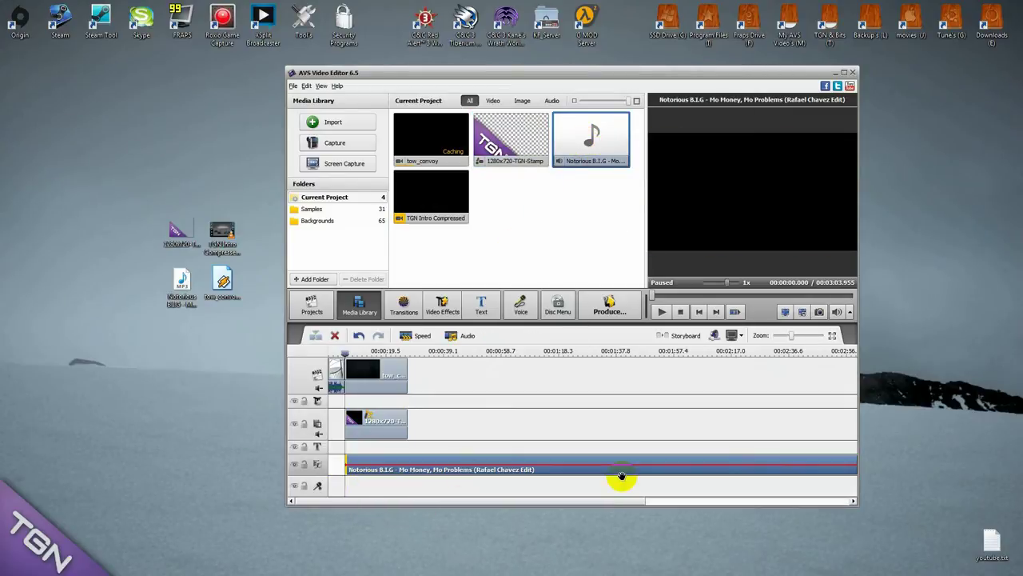
pyautogui.moveTo(555, 499); pyautogui.dragTo(617, 501)
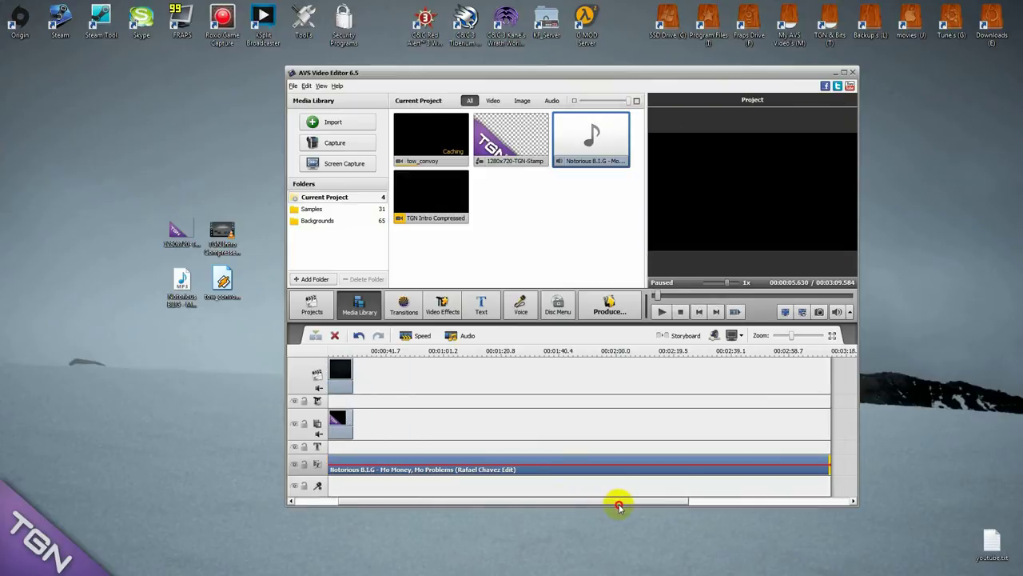
pyautogui.moveTo(791, 468); pyautogui.dragTo(390, 484)
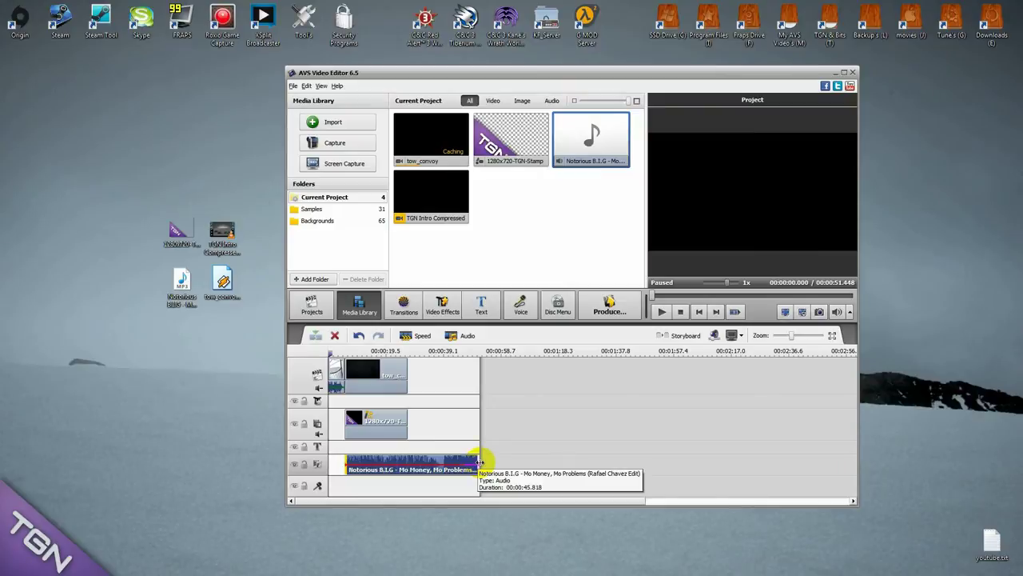
pyautogui.moveTo(475, 464); pyautogui.dragTo(408, 464)
# Step: Amplify the music clip with a gain of -10 in its audio correction settings
pyautogui.rightClick(380, 468)
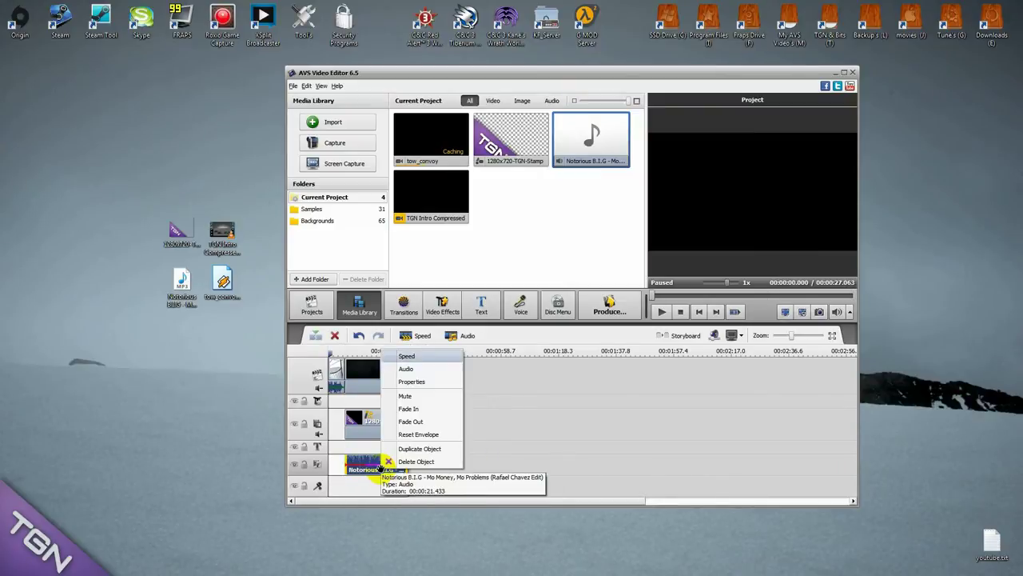
pyautogui.click(413, 367)
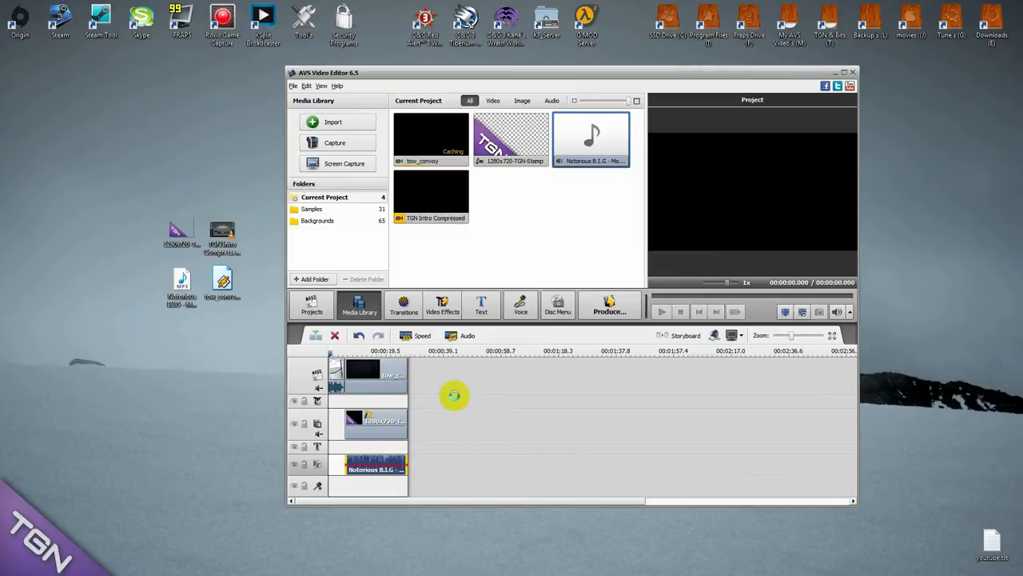
pyautogui.click(650, 189)
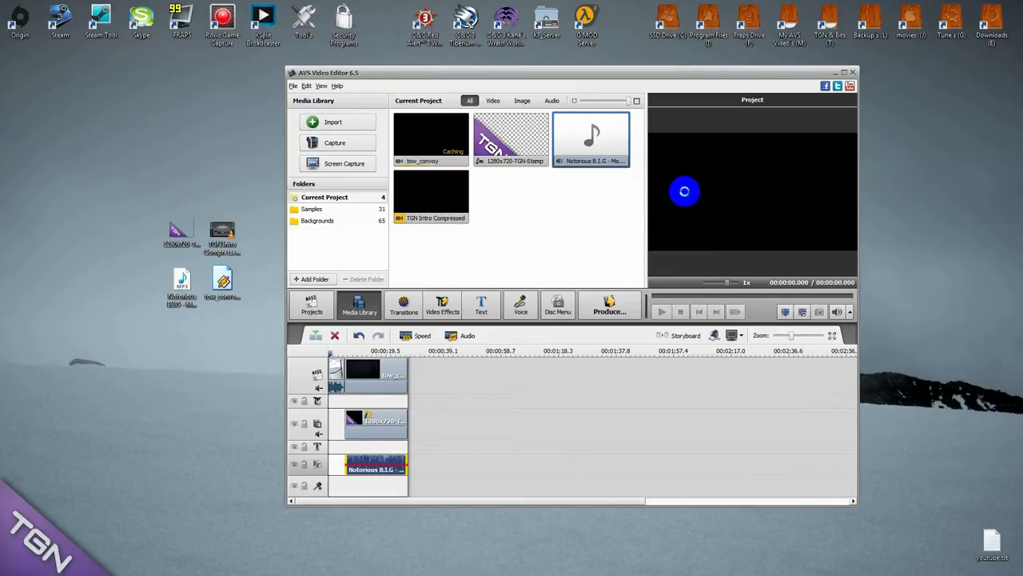
pyautogui.moveTo(702, 204); pyautogui.dragTo(730, 210)
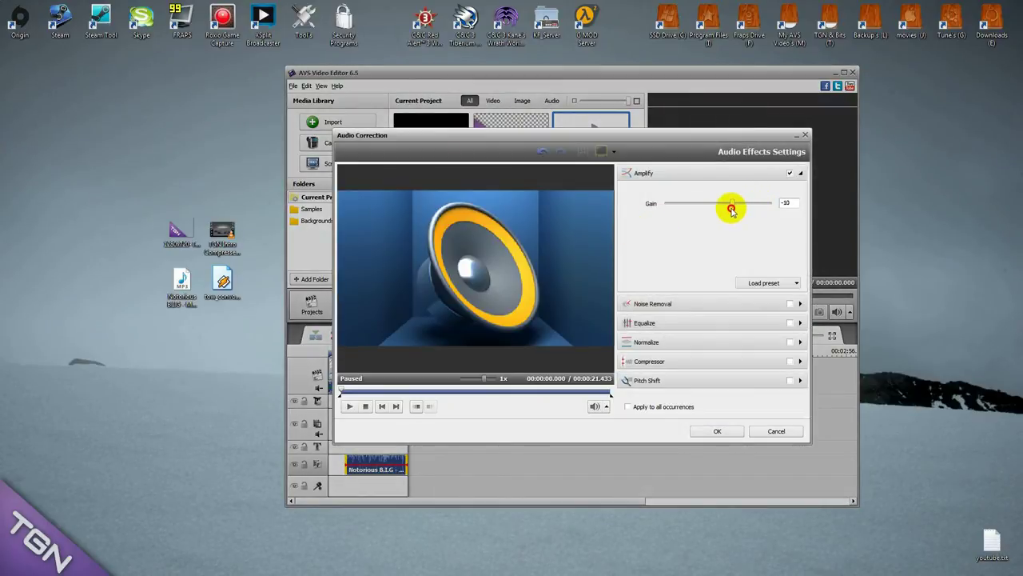
pyautogui.click(717, 431)
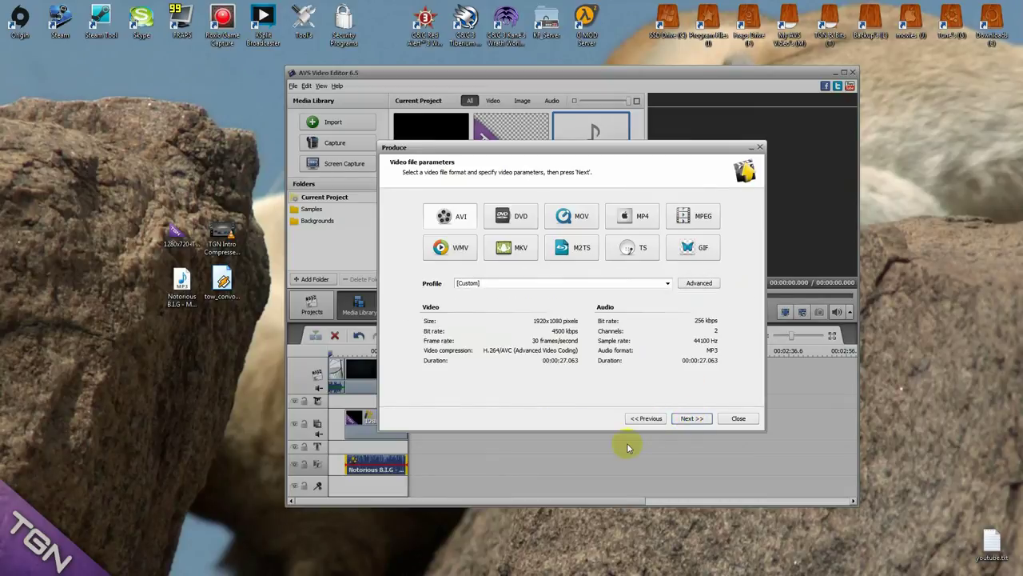
# Step: Select the my HD profile for the AVI output and show its advanced configuration
pyautogui.click(570, 284)
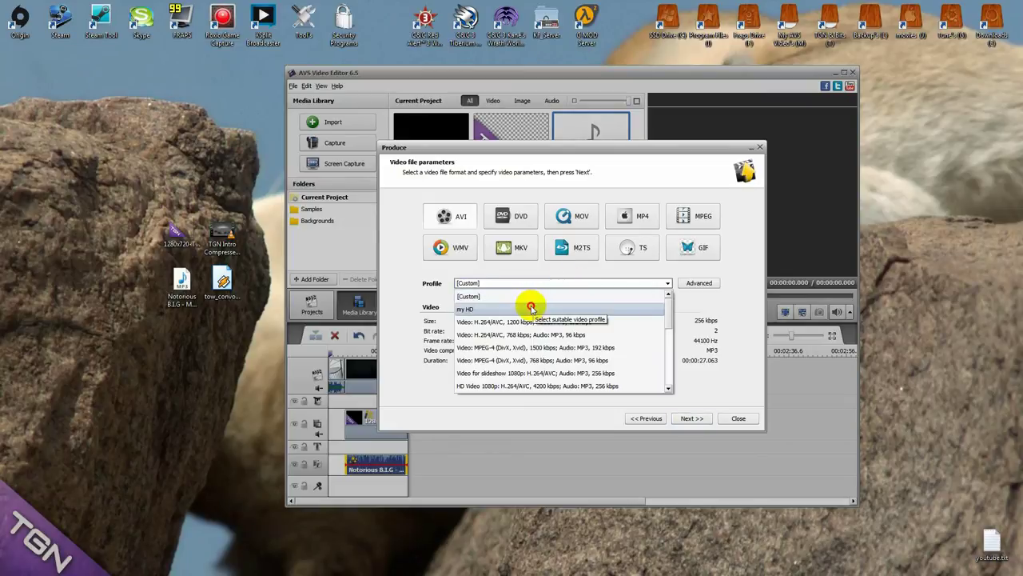
pyautogui.click(531, 305)
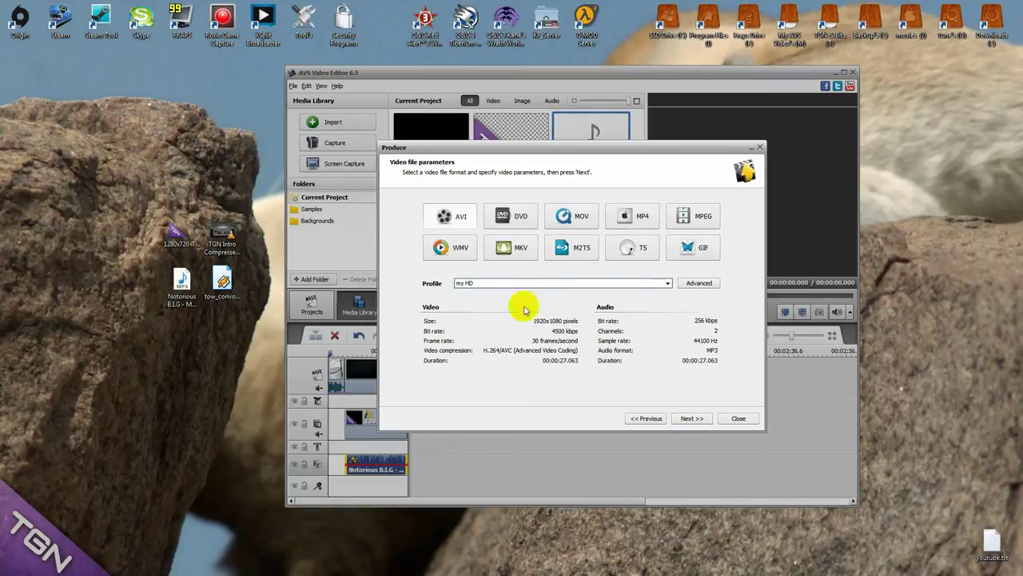
pyautogui.click(699, 284)
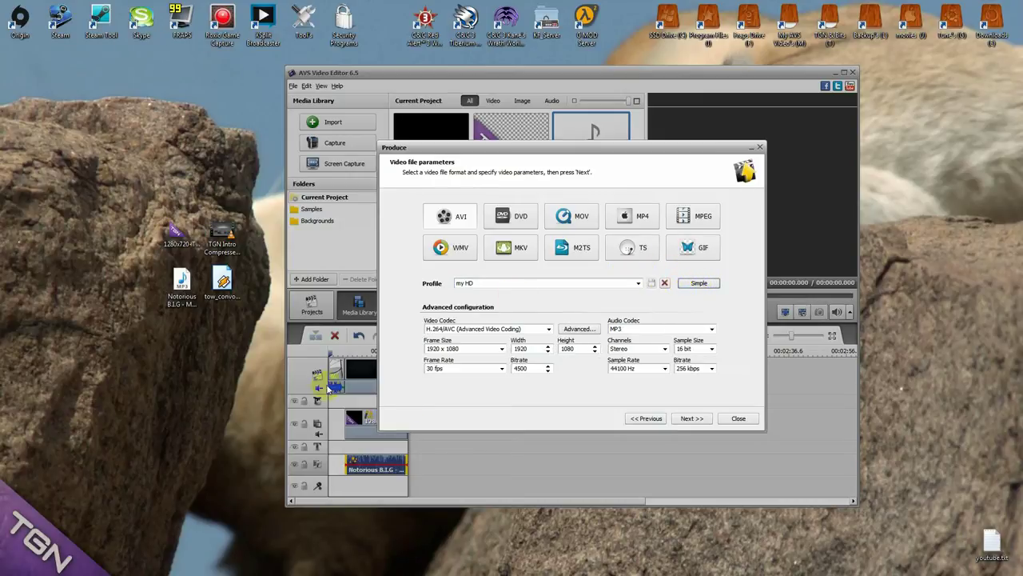
# Step: Check the profile's frame size, frame rate and bitrate, and continue to the Create movie page
pyautogui.doubleClick(522, 368)
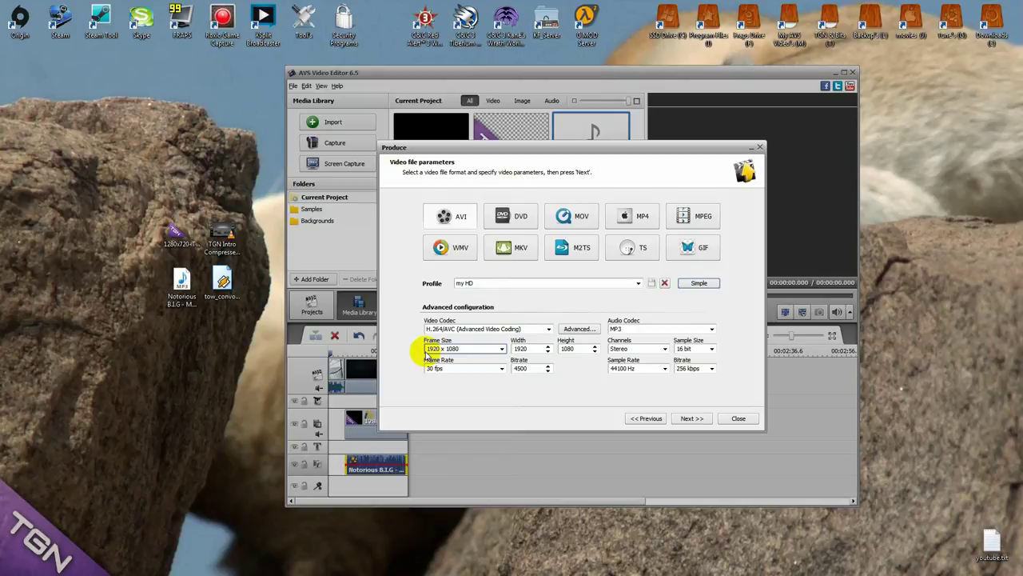
pyautogui.click(448, 372)
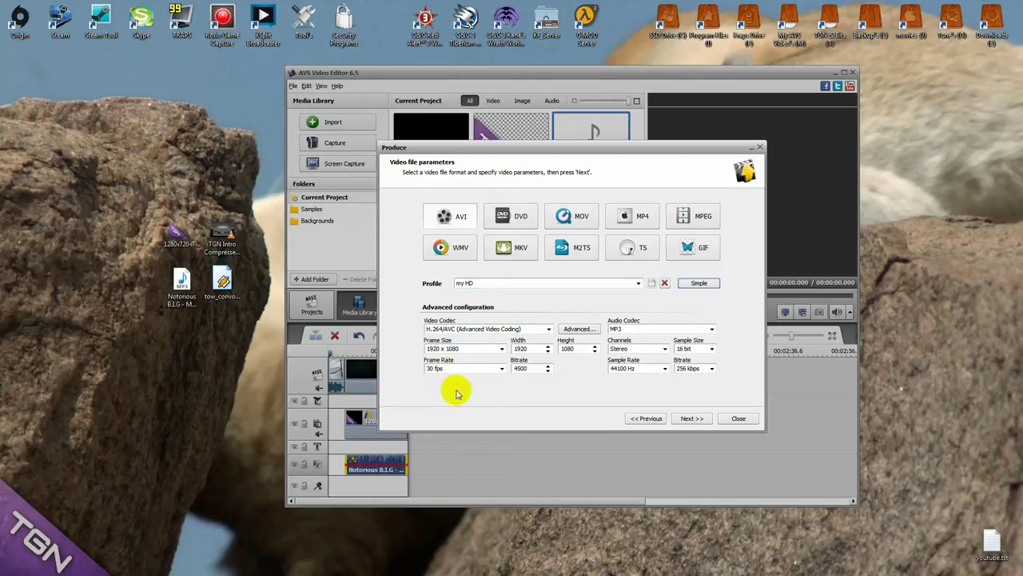
pyautogui.click(578, 348)
pyautogui.click(521, 369)
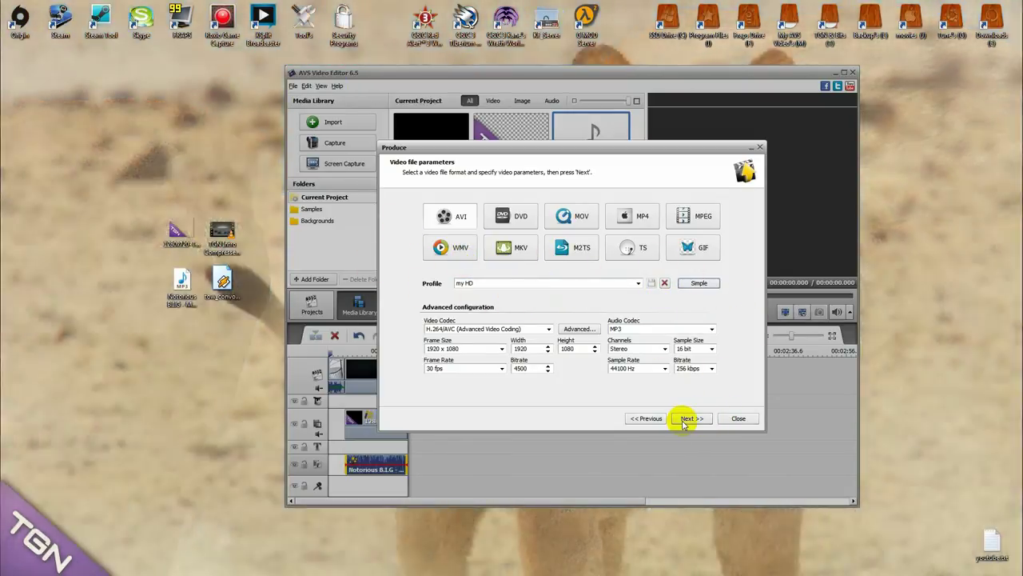
pyautogui.click(685, 421)
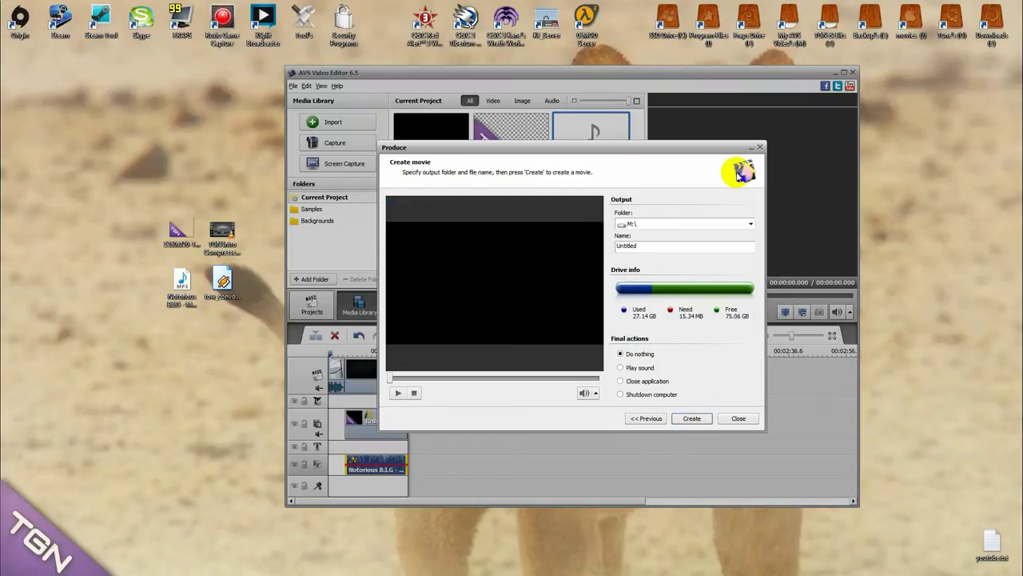
# Step: Name the output file coh 2 test, set the final action to Play sound, and create the movie
pyautogui.click(644, 226)
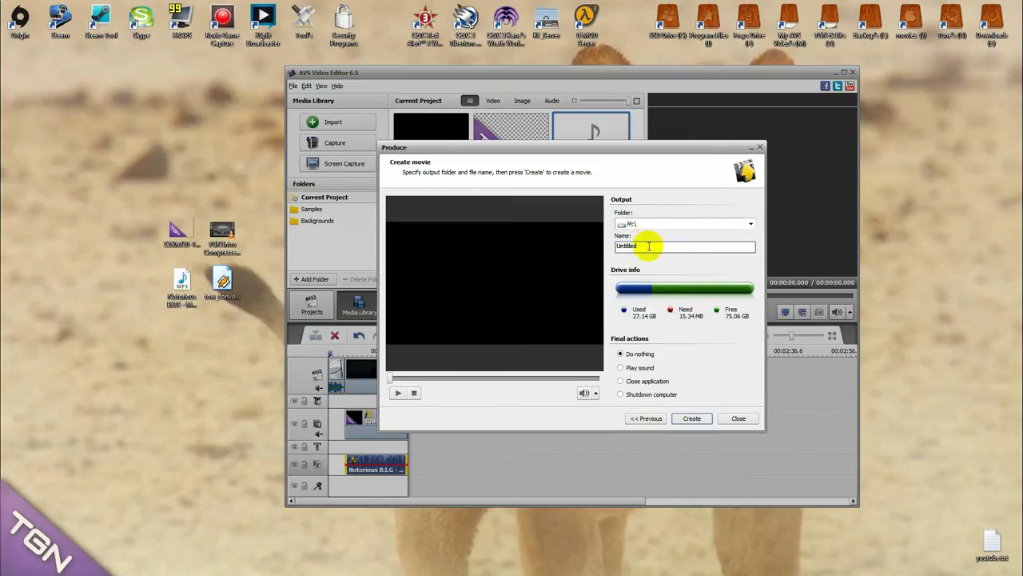
pyautogui.moveTo(646, 245); pyautogui.dragTo(616, 246)
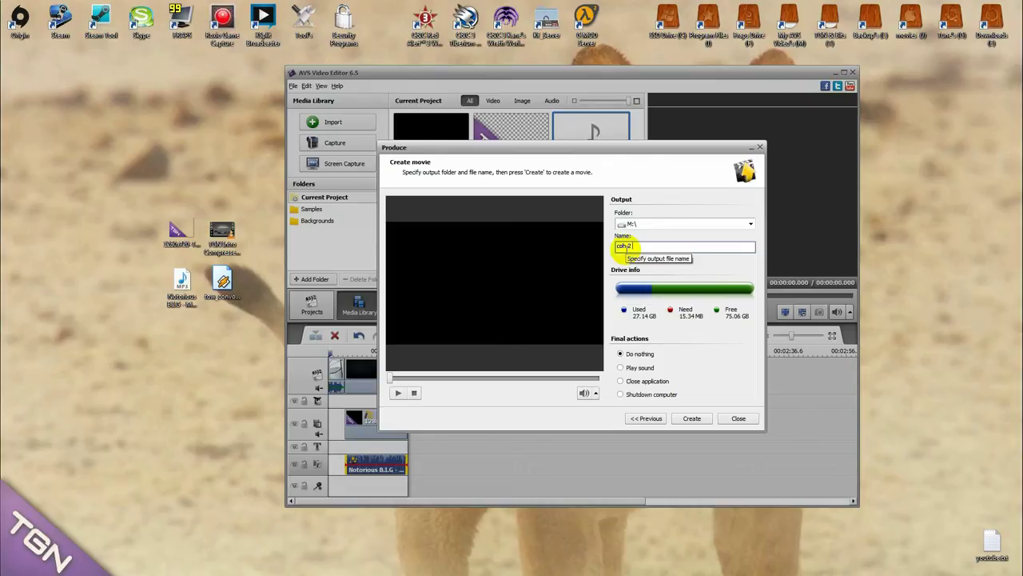
pyautogui.write('e')
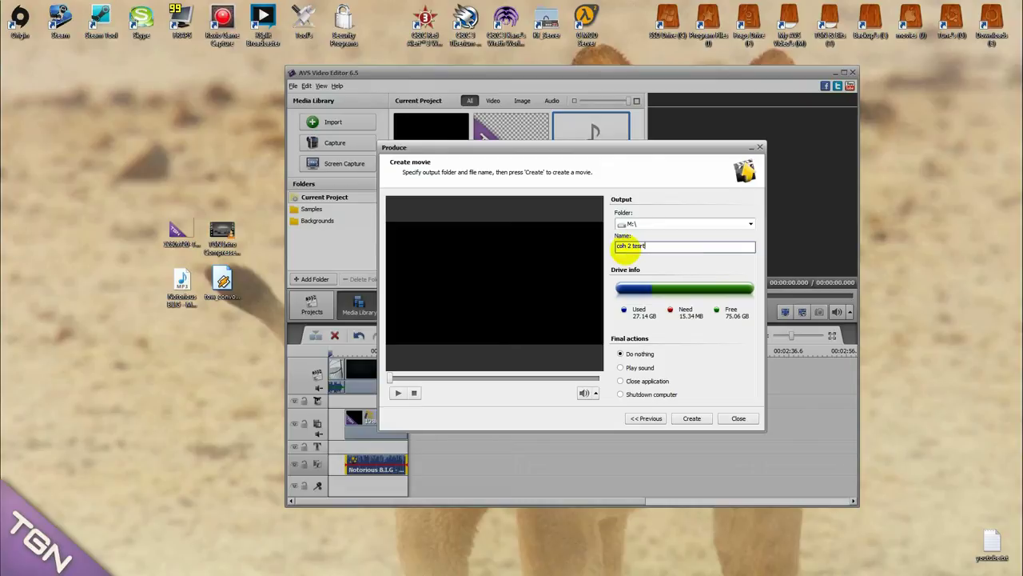
pyautogui.write('st')
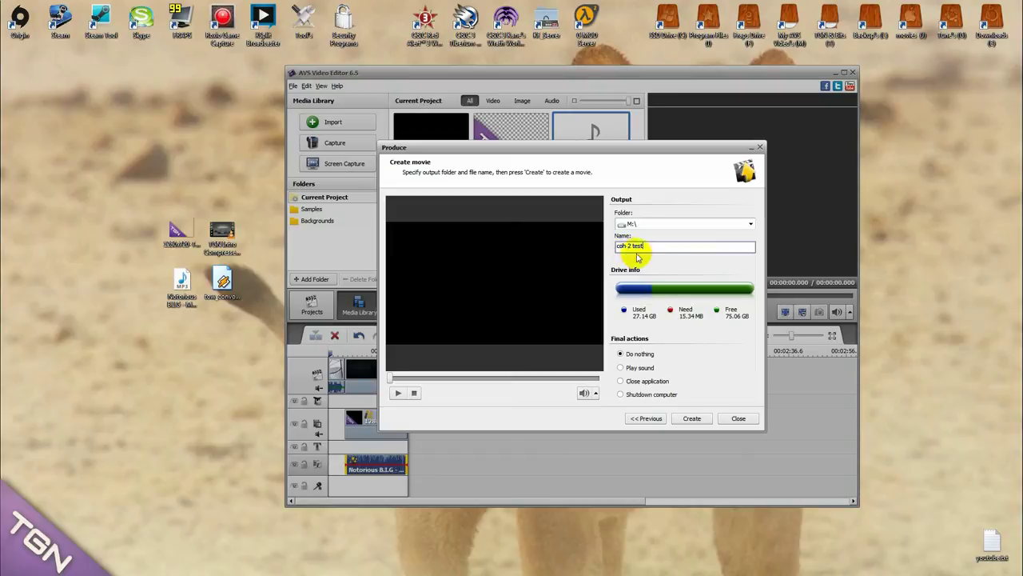
pyautogui.click(623, 368)
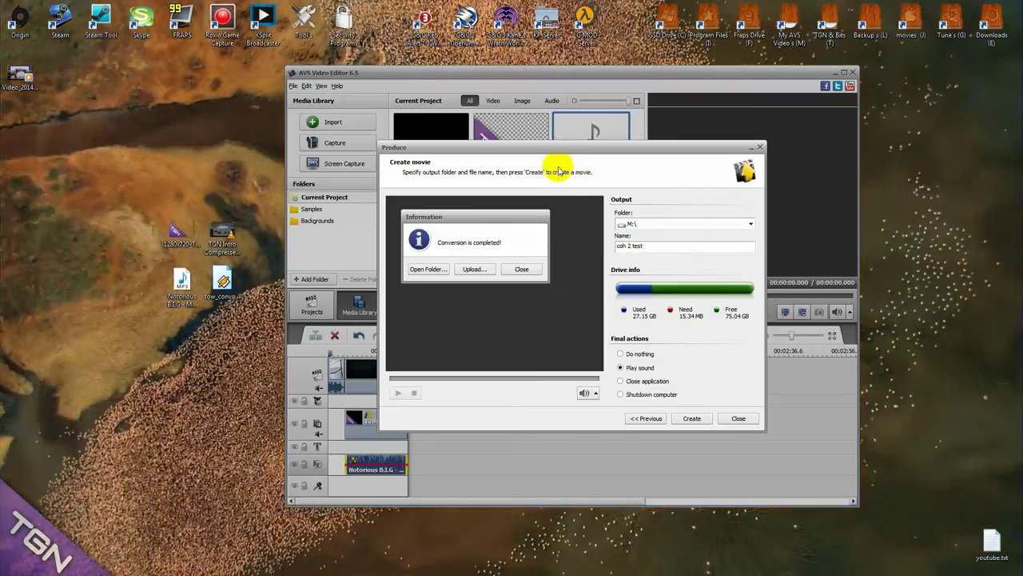
# Step: Open the output folder of the completed conversion and copy coh 2 test.avi to the desktop
pyautogui.moveTo(471, 220); pyautogui.dragTo(480, 218)
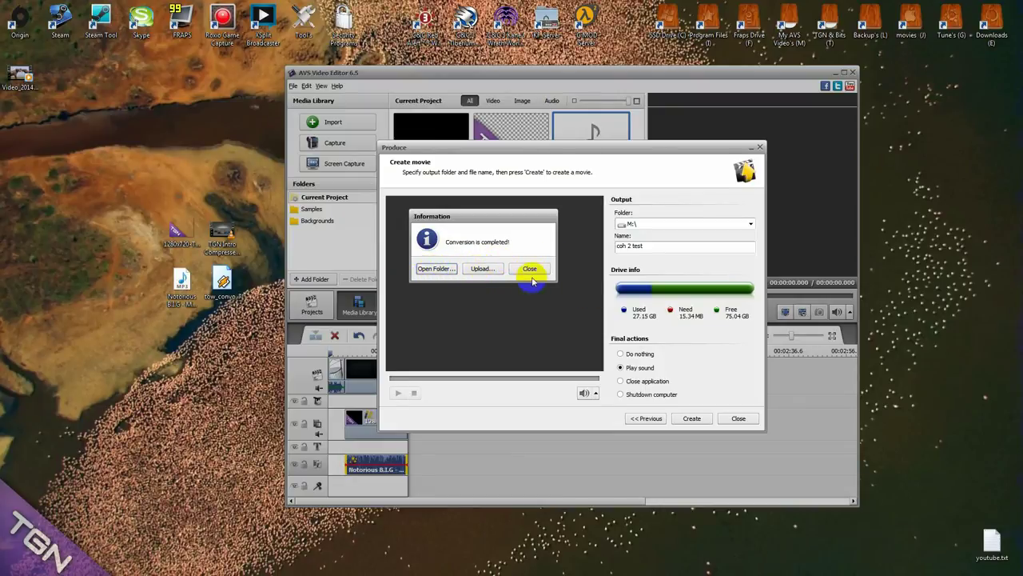
pyautogui.click(435, 268)
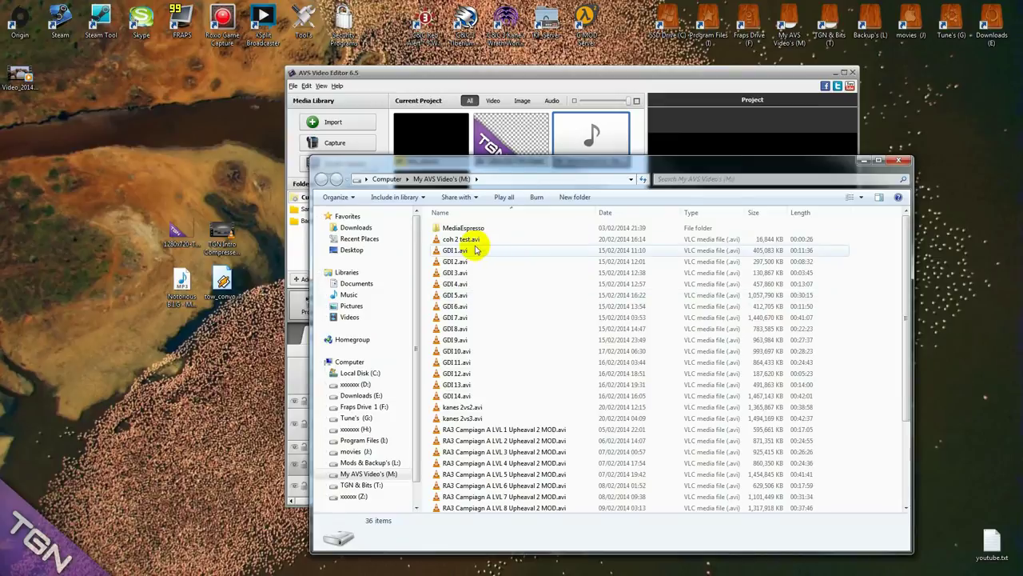
pyautogui.click(470, 240)
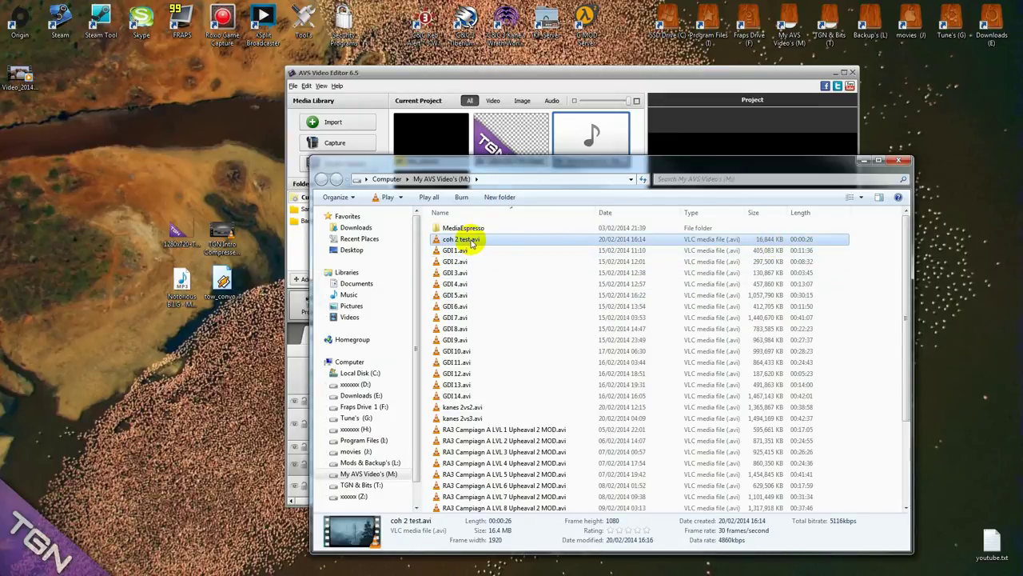
pyautogui.moveTo(457, 240); pyautogui.dragTo(160, 467)
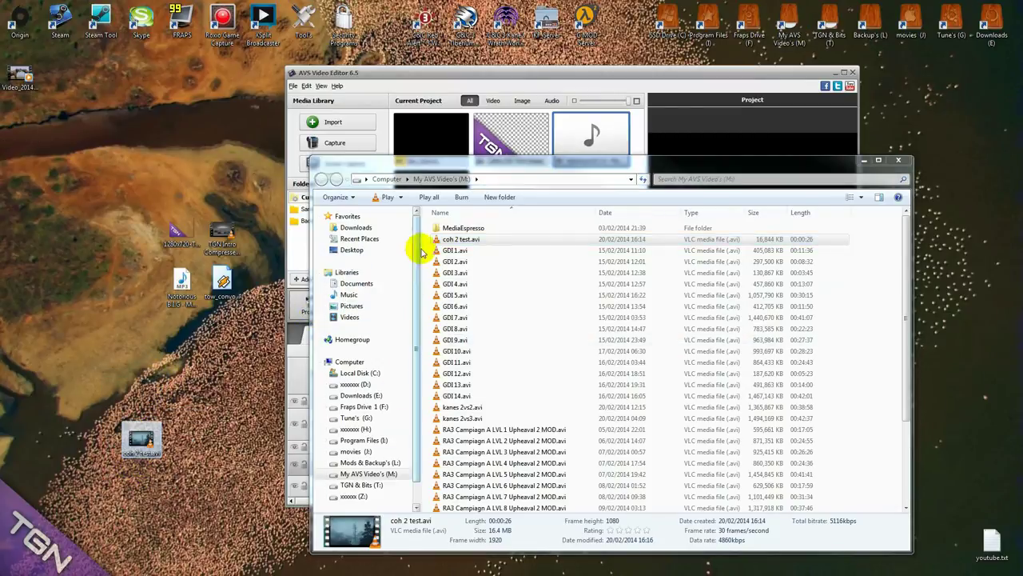
# Step: Delete the original coh 2 test.avi from the My AVS Video's (M:) drive
pyautogui.click(467, 240)
pyautogui.rightClick(465, 240)
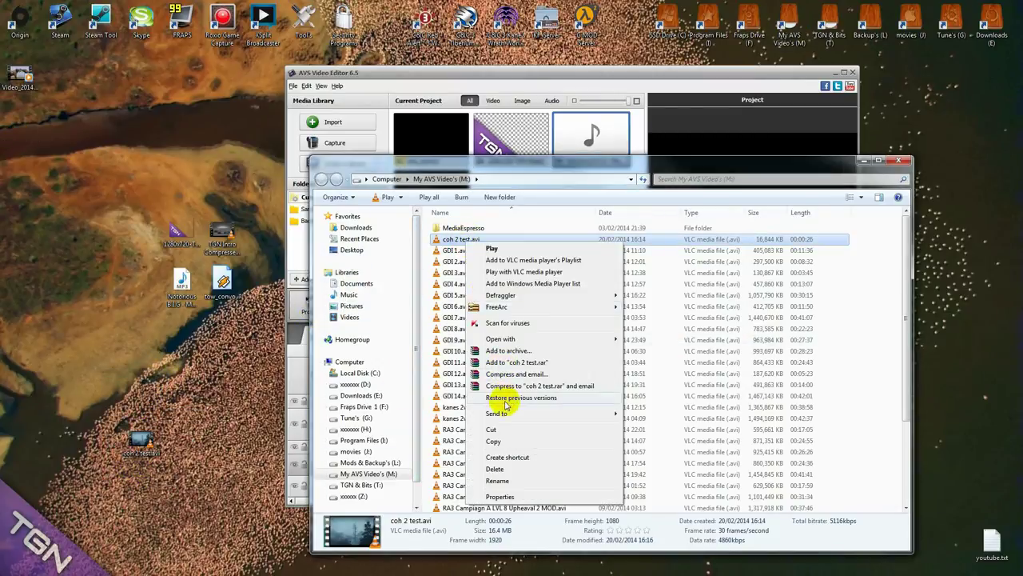
pyautogui.click(507, 474)
pyautogui.click(548, 322)
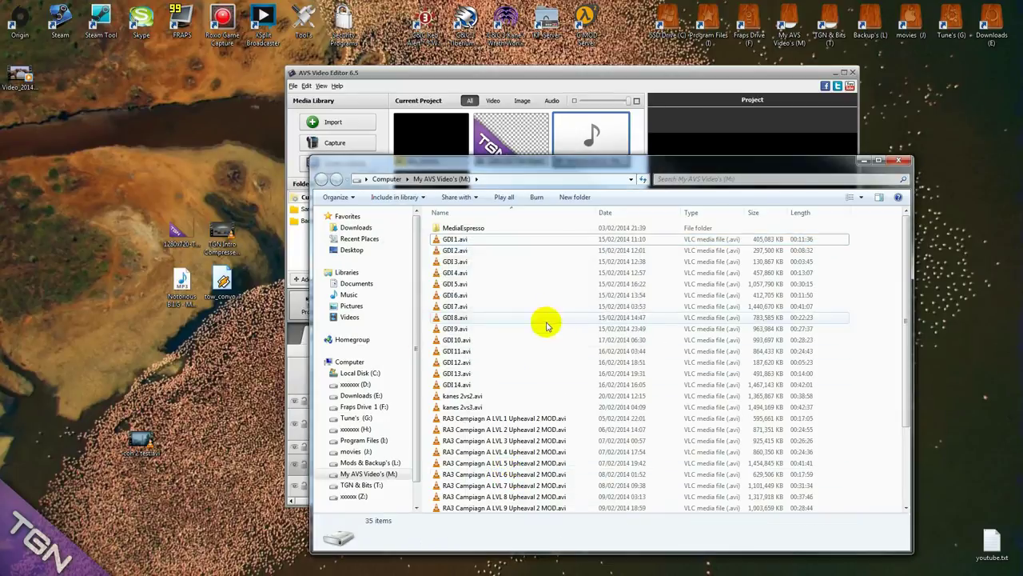
pyautogui.moveTo(553, 168); pyautogui.dragTo(548, 129)
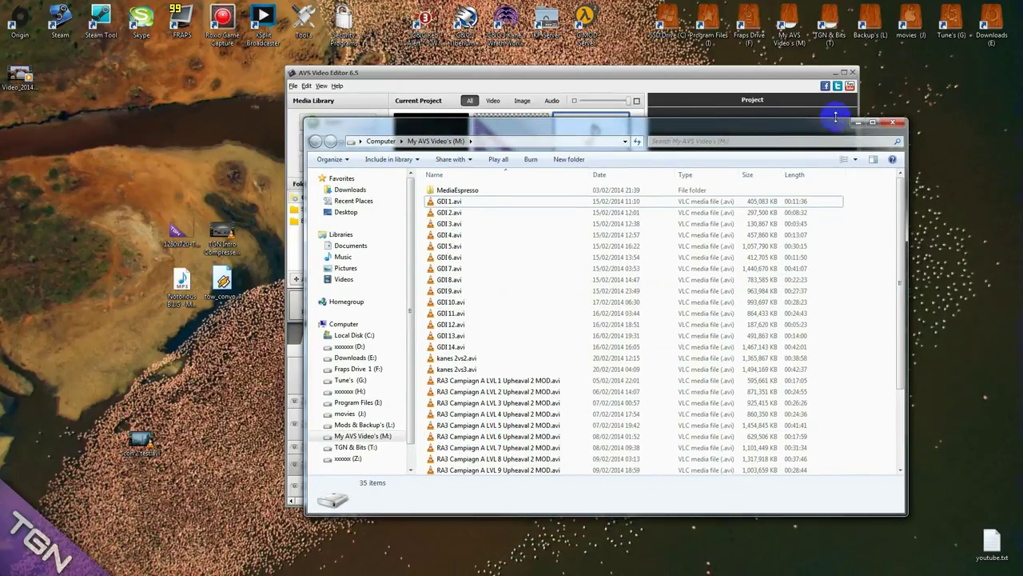
pyautogui.moveTo(901, 200)
pyautogui.mouseDown()
pyautogui.moveTo(899, 292)
pyautogui.moveTo(900, 182)
pyautogui.moveTo(901, 297)
pyautogui.moveTo(900, 183)
pyautogui.mouseUp()
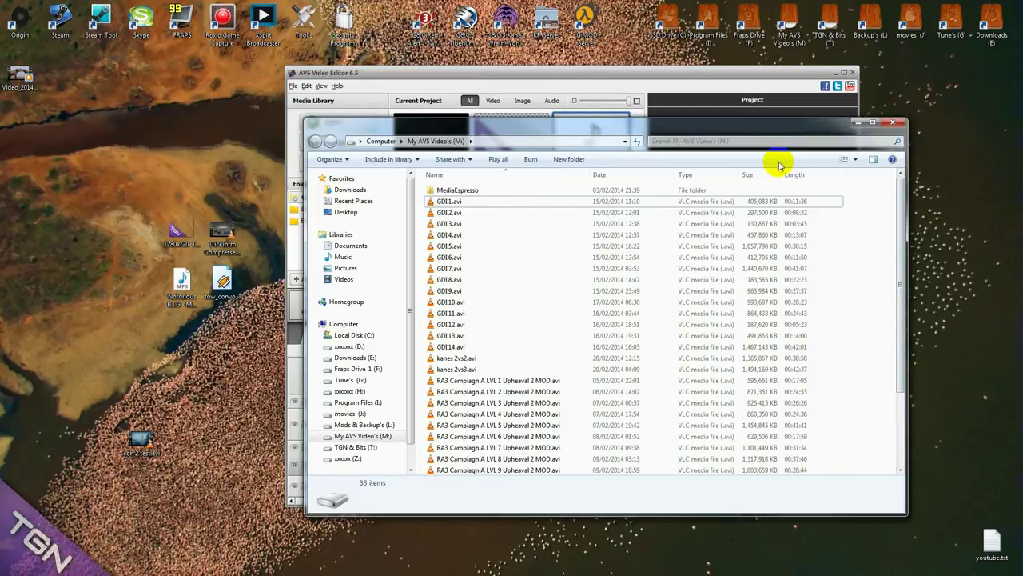
pyautogui.moveTo(792, 126); pyautogui.dragTo(847, 146)
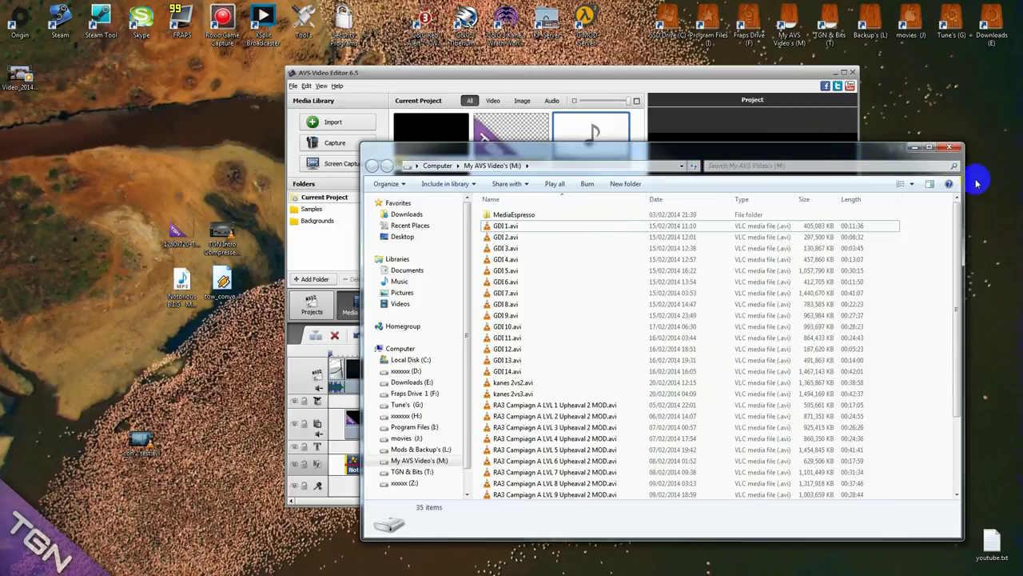
pyautogui.moveTo(856, 164); pyautogui.dragTo(832, 181)
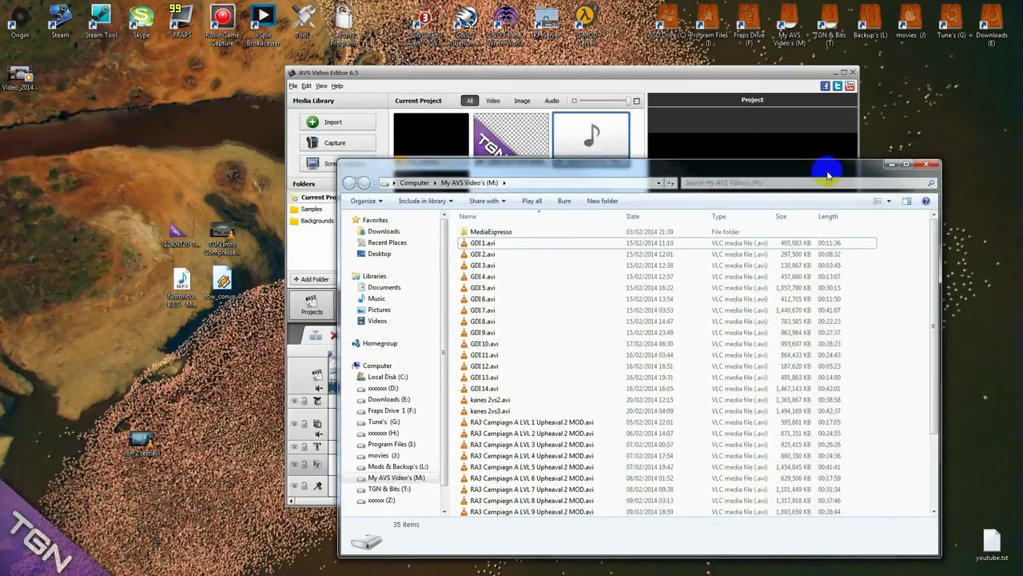
# Step: Minimise the My AVS Video's folder window and place the coh 2 test.avi icon below the other project files on the desktop
pyautogui.click(889, 165)
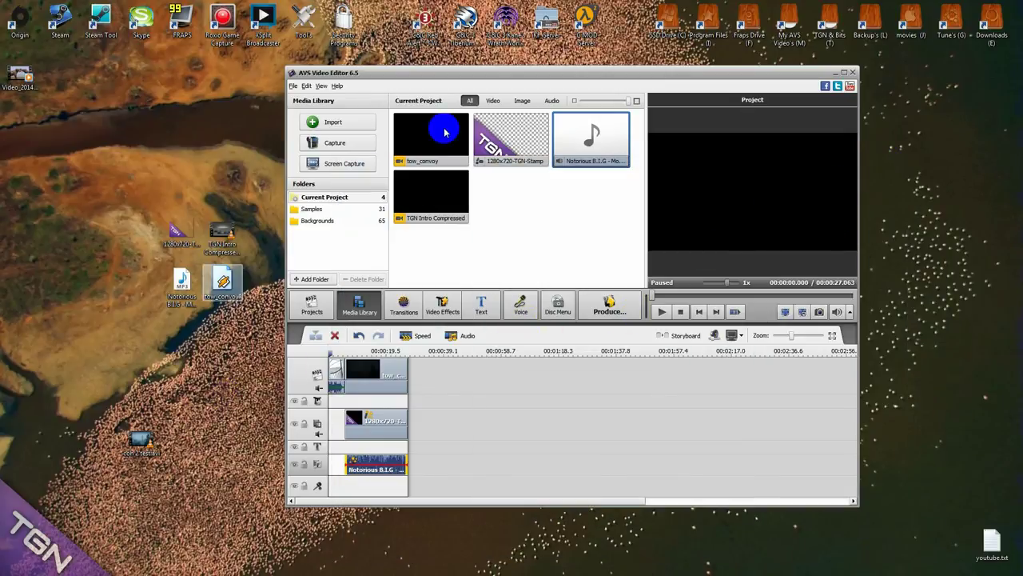
pyautogui.moveTo(474, 73); pyautogui.dragTo(511, 74)
pyautogui.moveTo(142, 439); pyautogui.dragTo(188, 385)
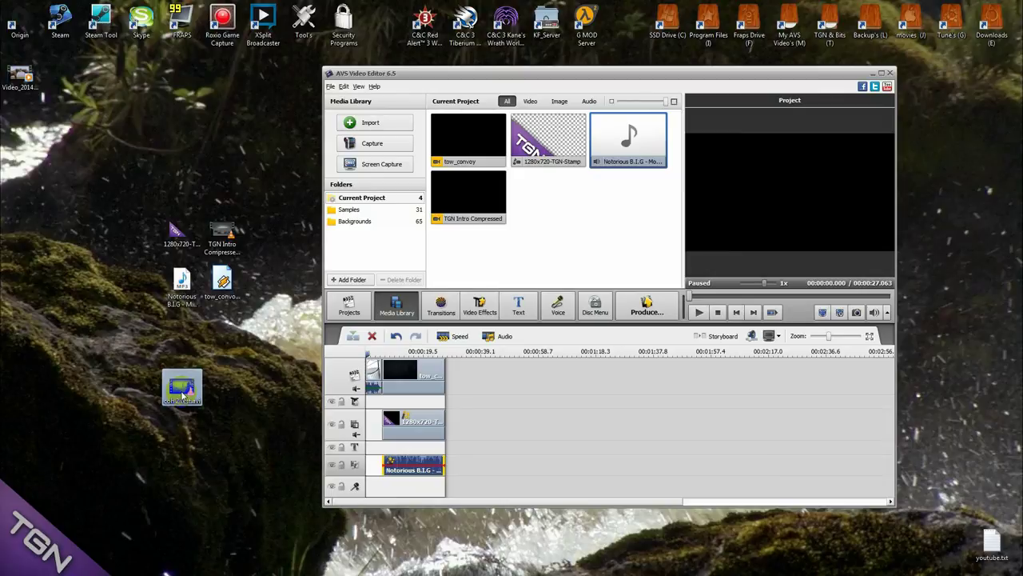
pyautogui.moveTo(527, 78); pyautogui.dragTo(614, 78)
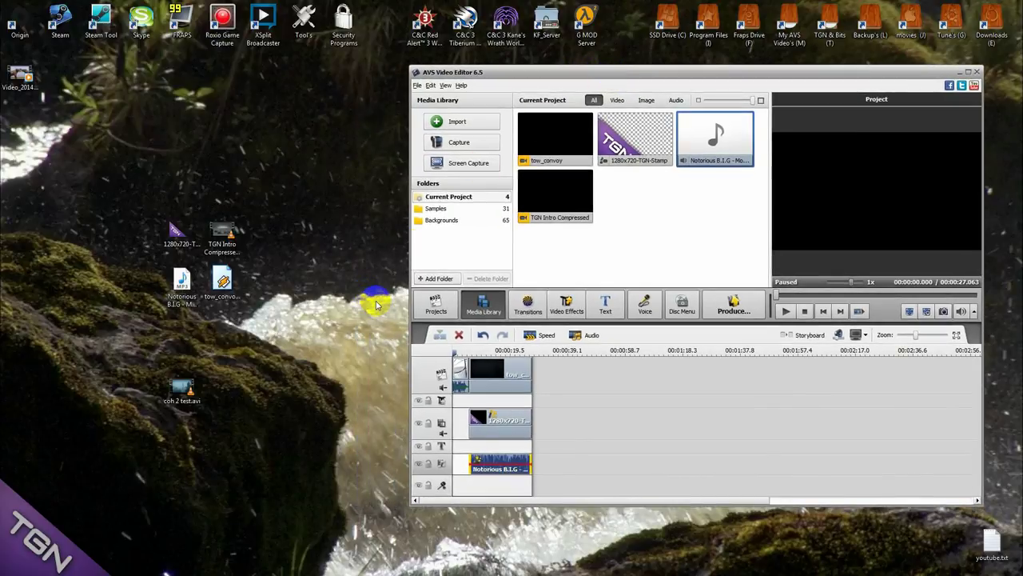
pyautogui.moveTo(531, 73); pyautogui.dragTo(389, 68)
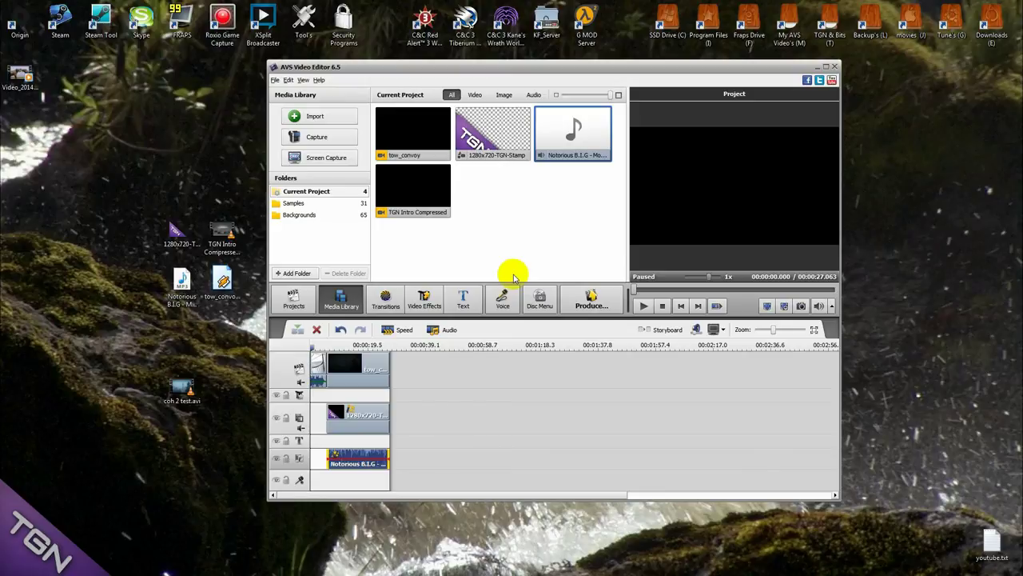
pyautogui.moveTo(555, 67); pyautogui.dragTo(549, 67)
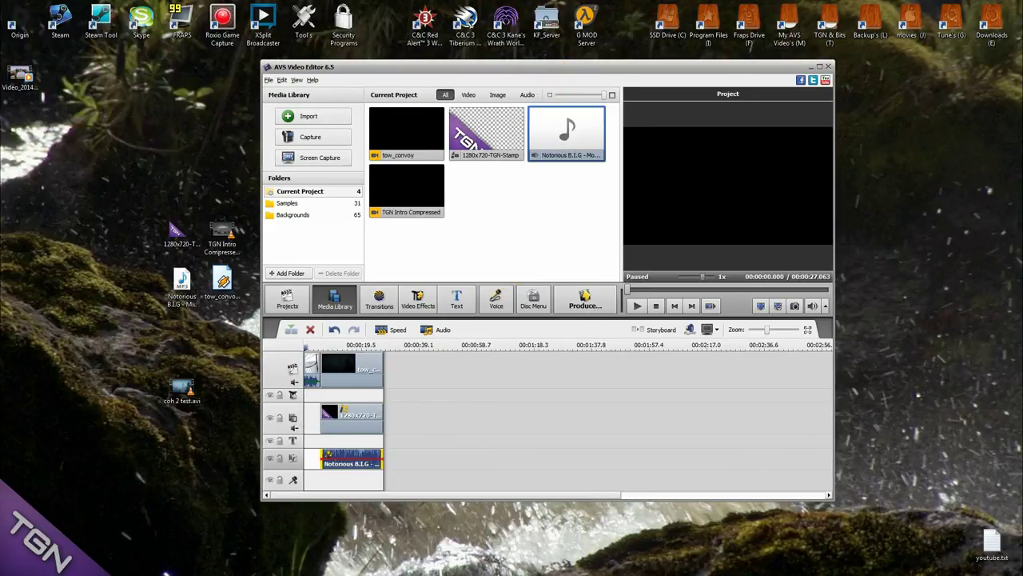